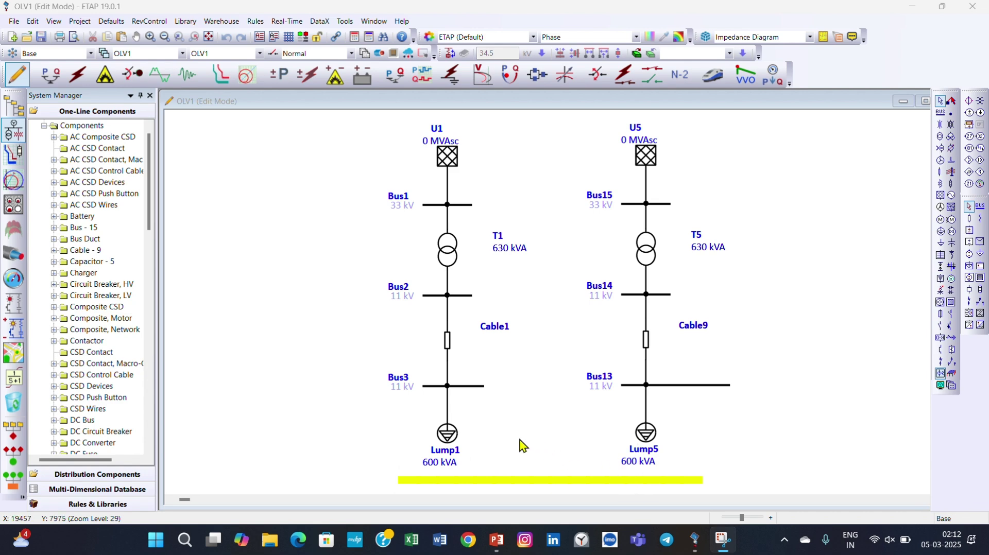
left_click(453, 436)
double_click(453, 436)
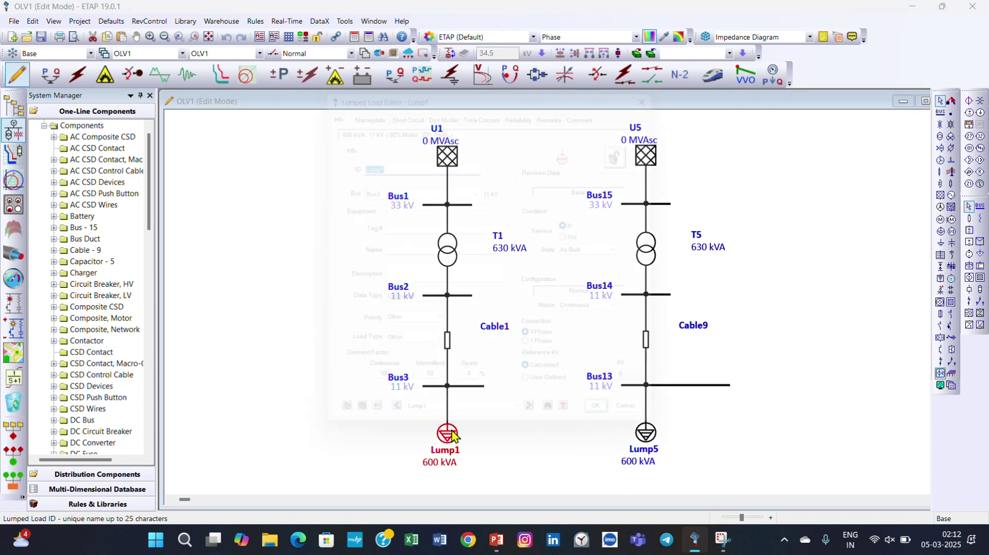
left_click(362, 106)
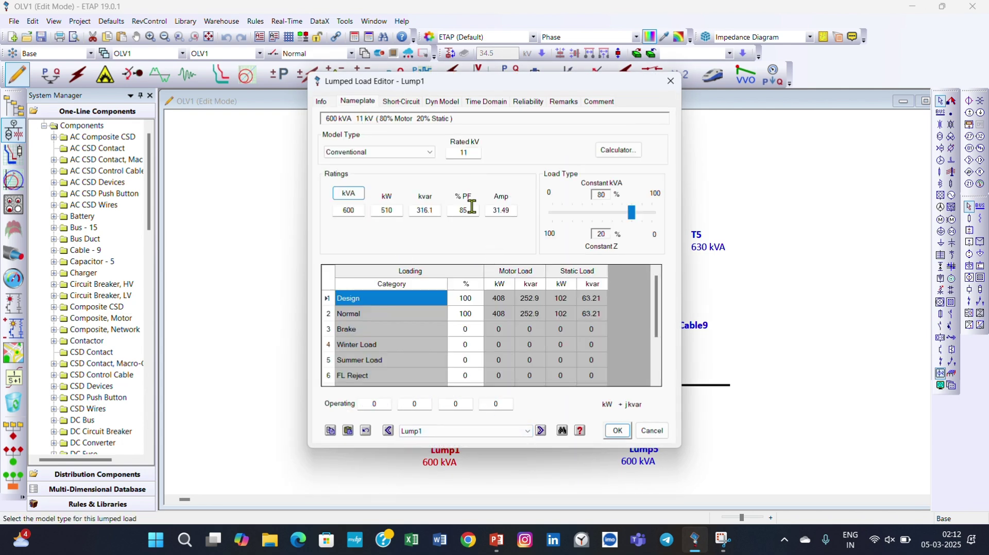
left_click(671, 83)
double_click(650, 435)
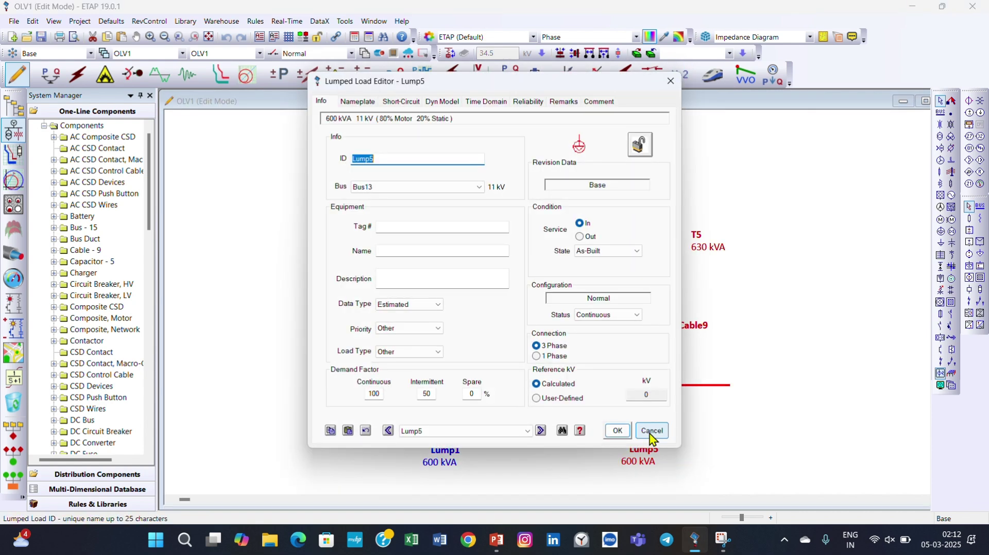
left_click(363, 104)
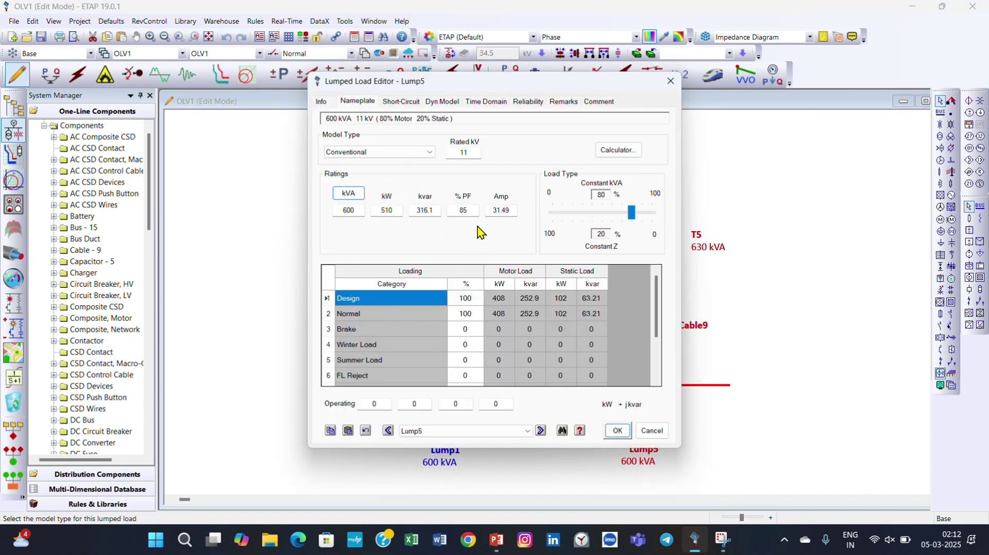
left_click(671, 81)
left_click(806, 294)
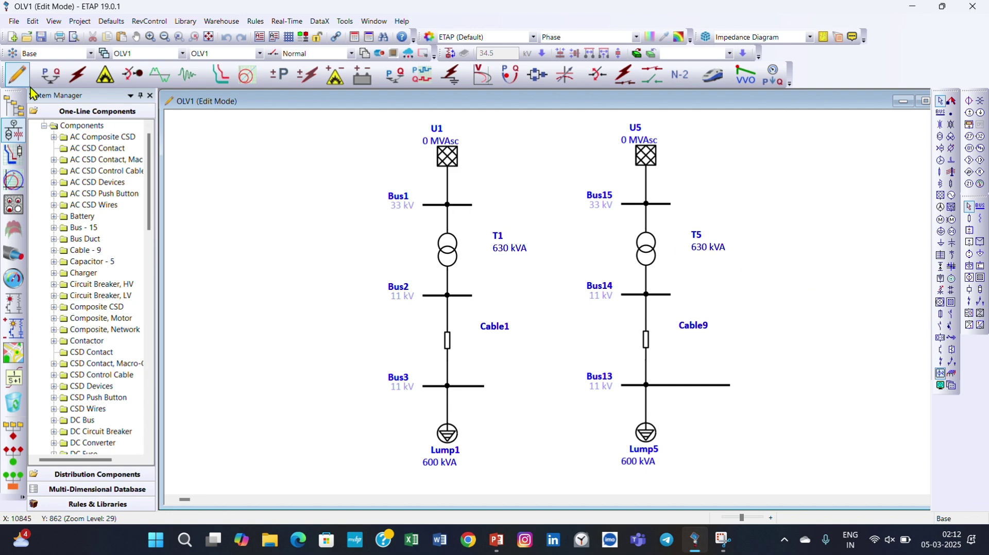
- Run a load flow in Load Flow Analysis mode, showing Bus3 and Bus13 at 91.14 %
left_click(54, 82)
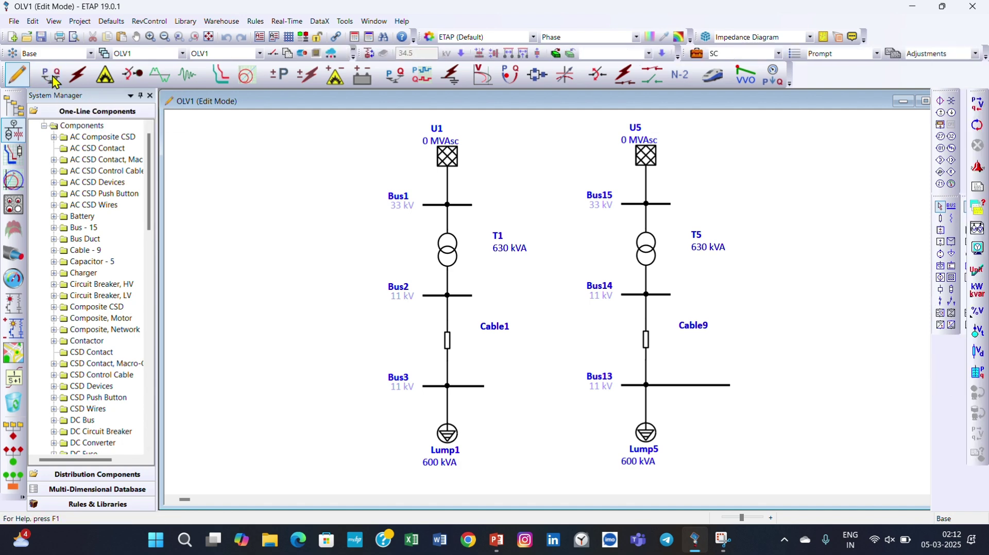
left_click(976, 112)
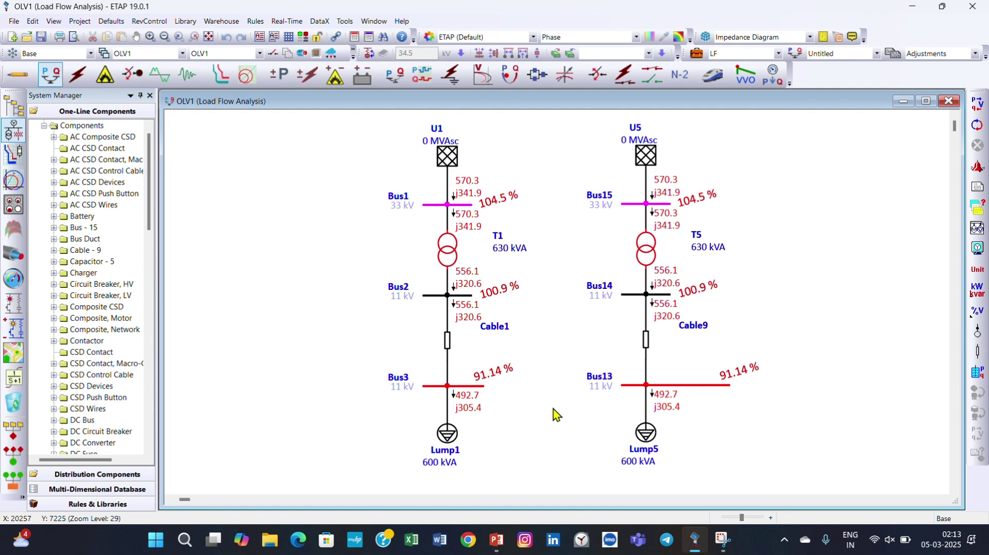
- Switch to Optimal Capacitor Placement mode and edit the study case's global minimum voltage on the Voltage Constraint tab
left_click(566, 79)
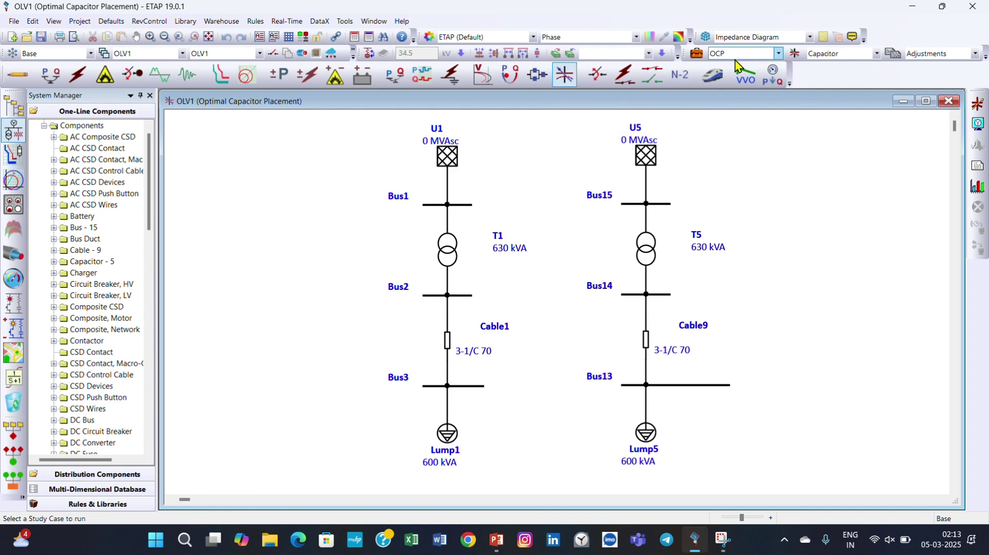
left_click(696, 54)
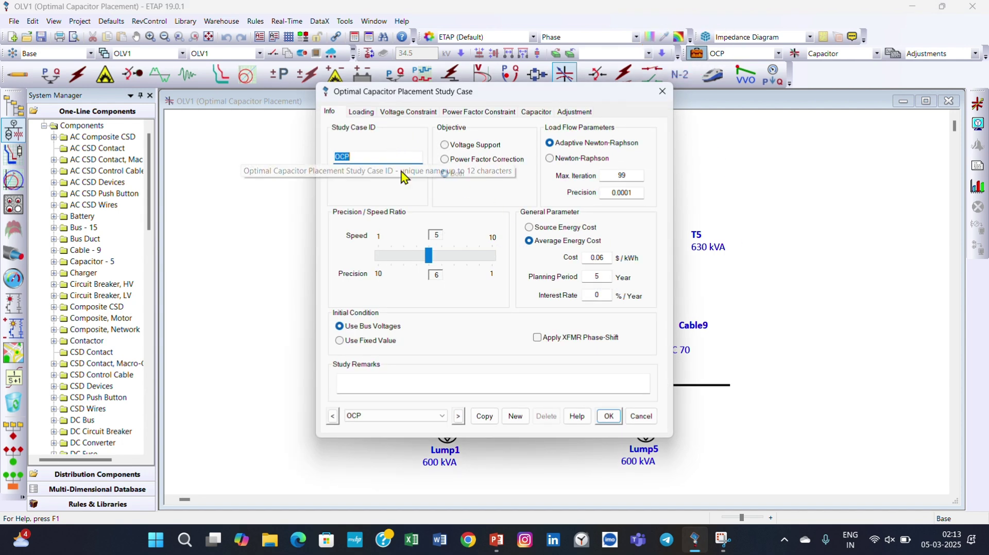
left_click(406, 113)
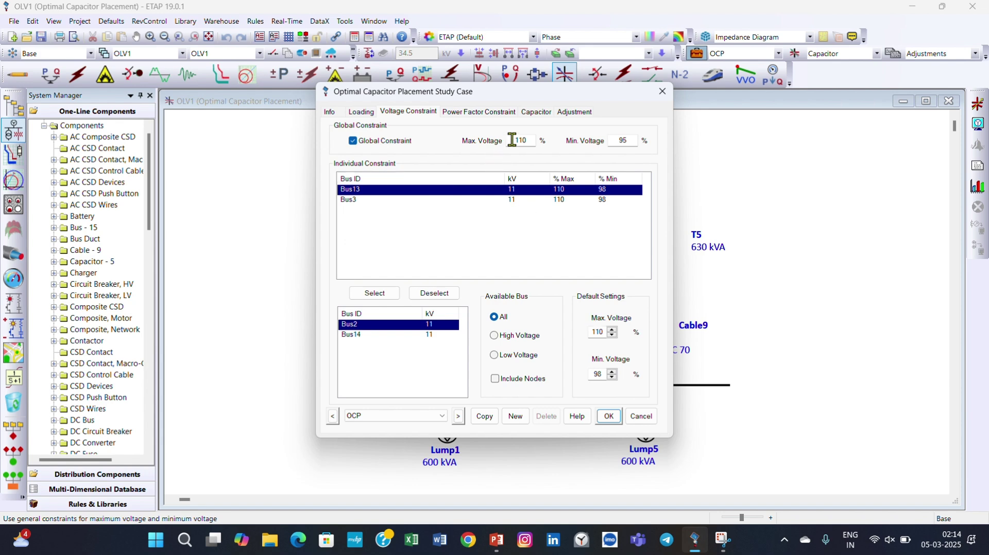
left_click(626, 141)
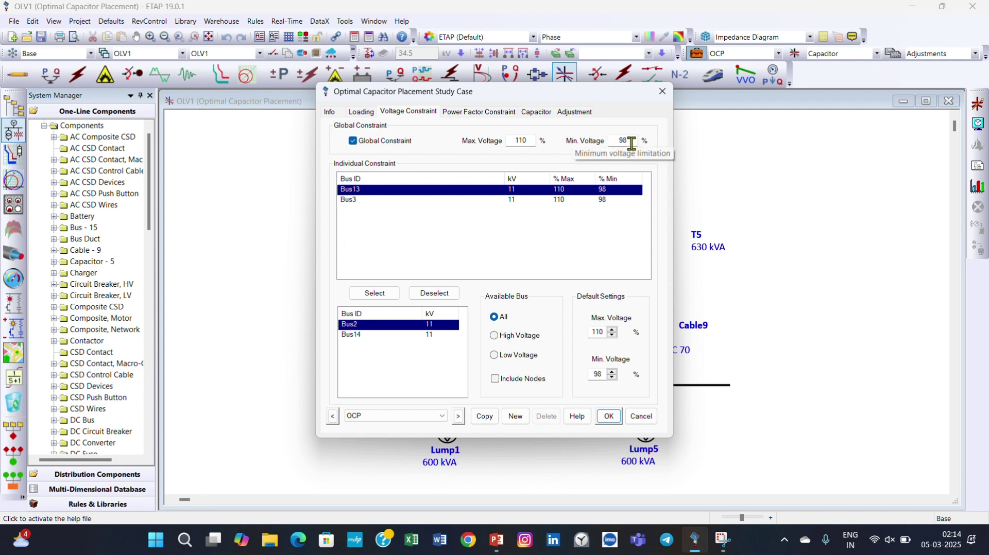
- Check the Power Factor Constraint tab, then return to the Info page showing the Both objective
left_click(462, 113)
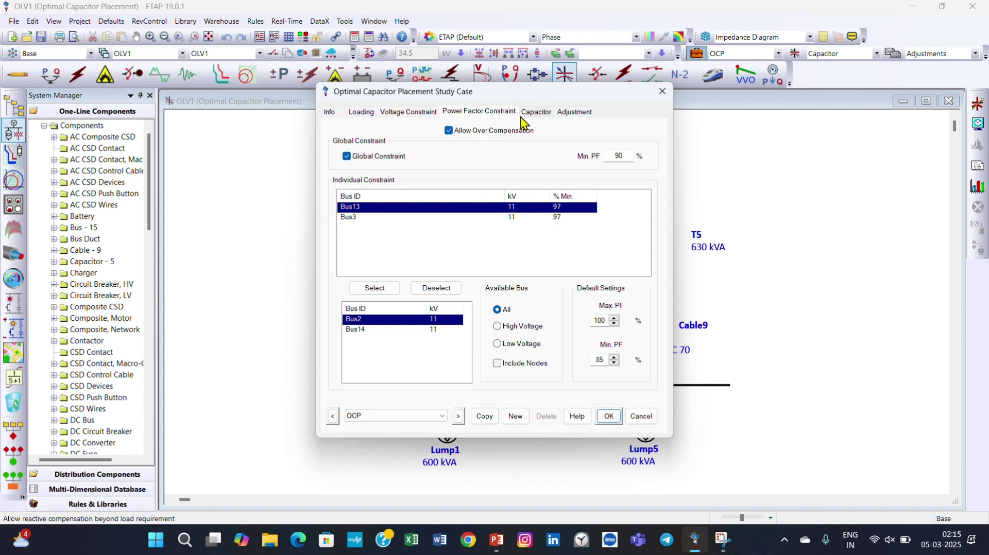
left_click(335, 114)
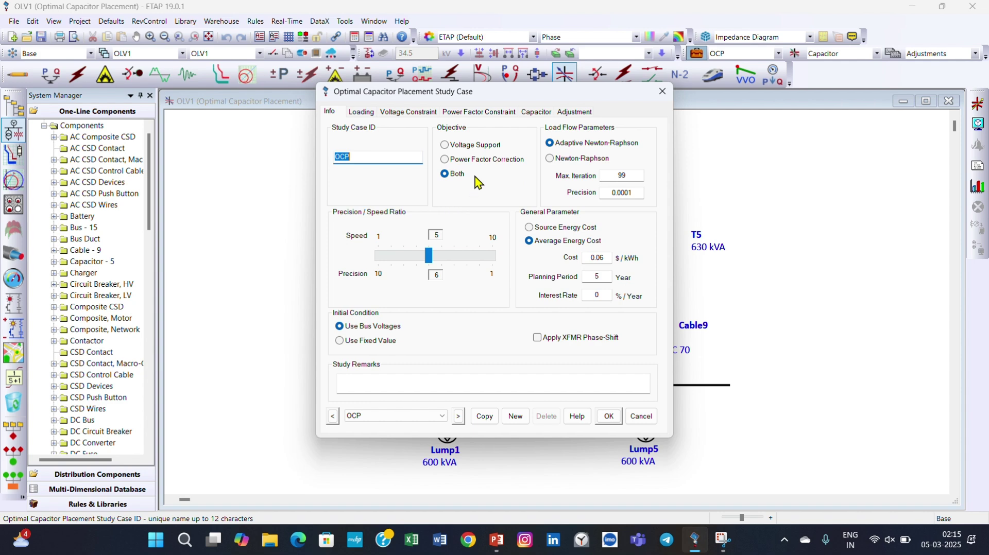
- Change the default Min. PF from 85 to 90 % and review the Capacitor page's candidate buses
left_click(456, 112)
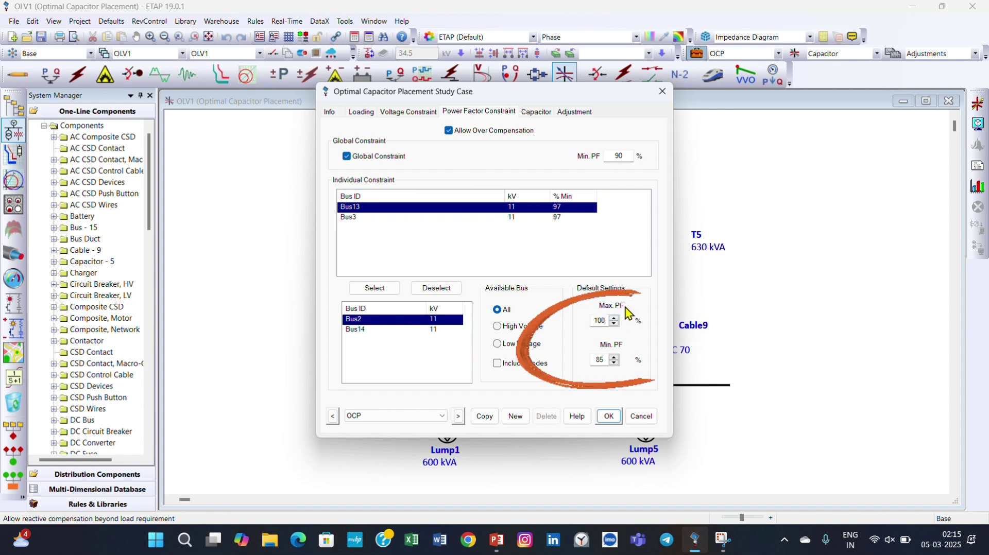
double_click(600, 360)
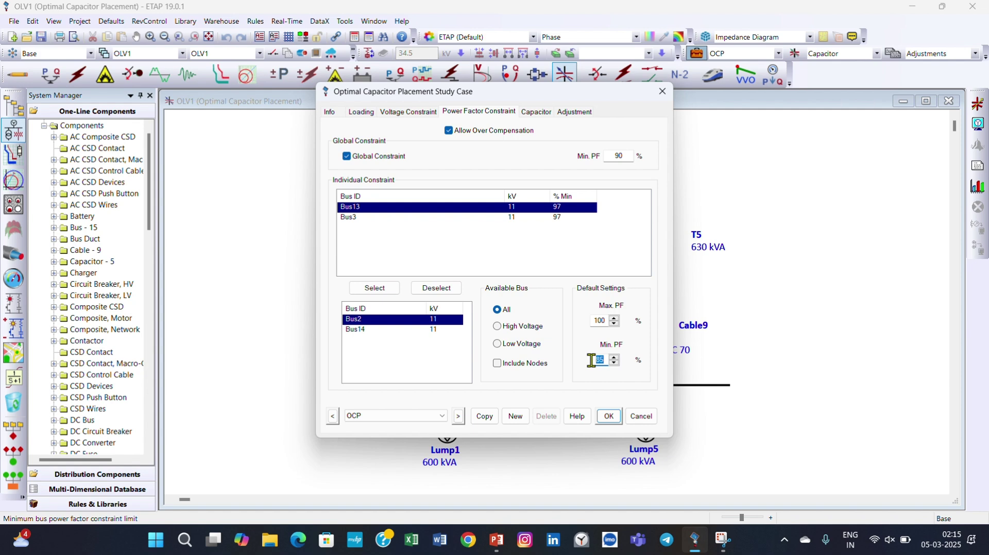
type("90")
key("Tab")
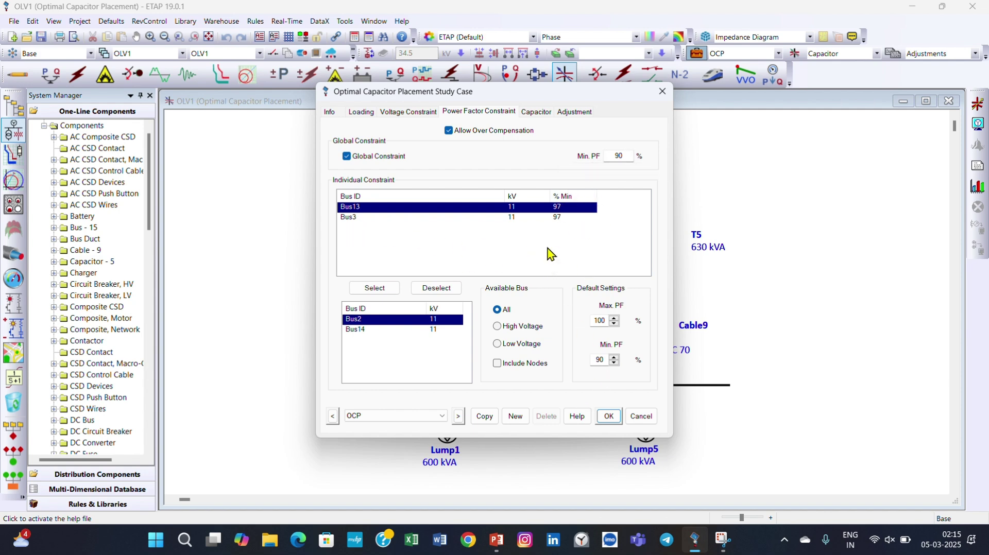
left_click(536, 114)
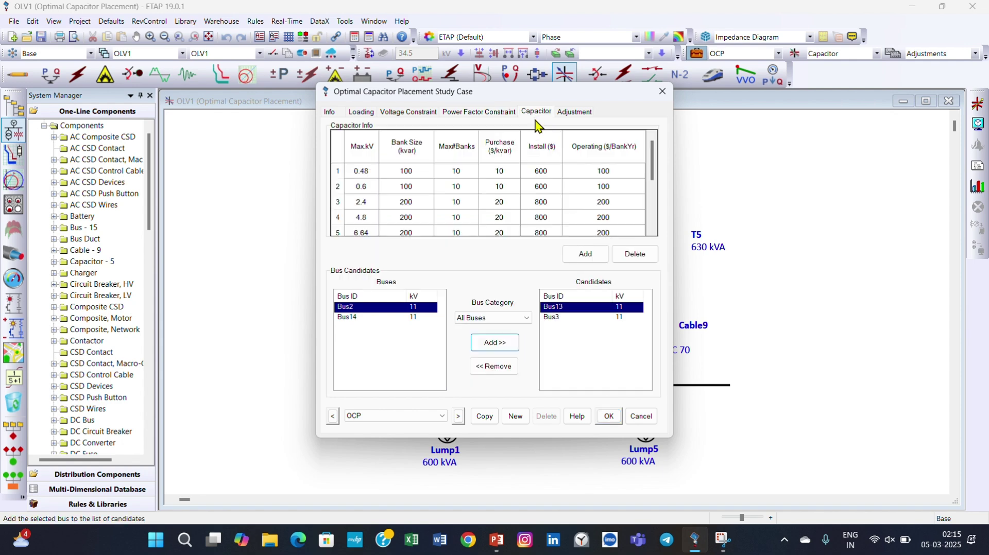
- Recheck the Capacitor, Power Factor and Voltage Constraint tabs, then accept the OCP study case with OK
scroll(462, 227, "down", 2)
scroll(462, 227, "up", 2)
left_click(484, 113)
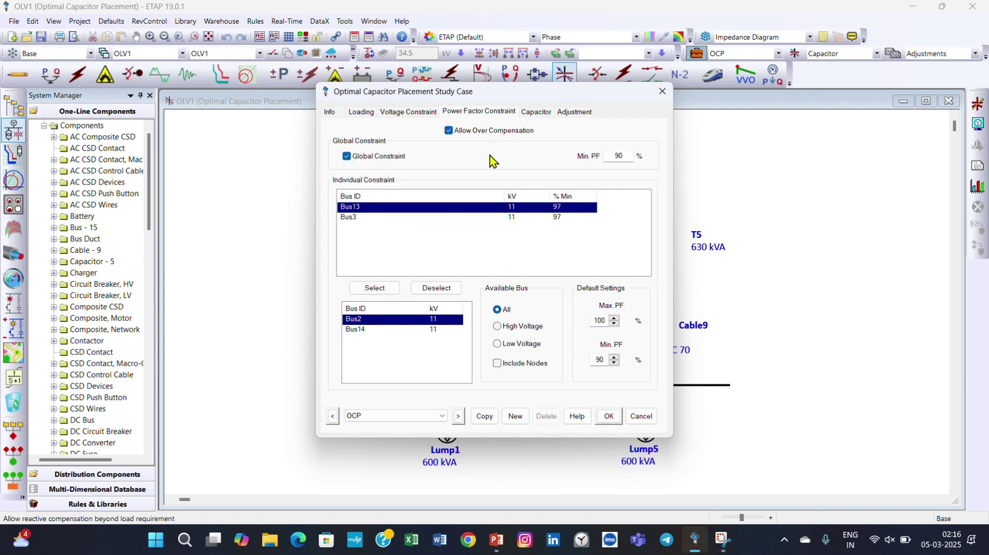
left_click(419, 117)
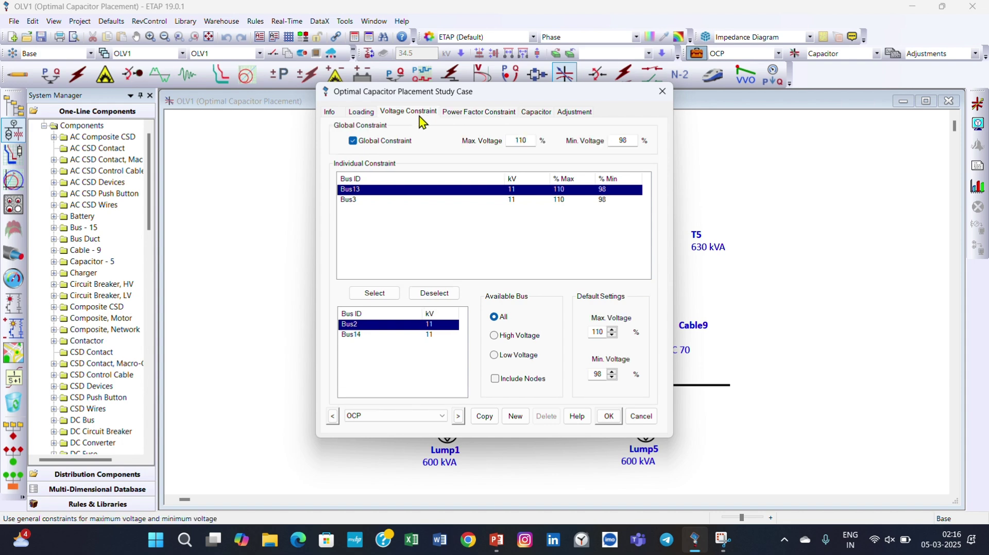
left_click(510, 116)
left_click(534, 118)
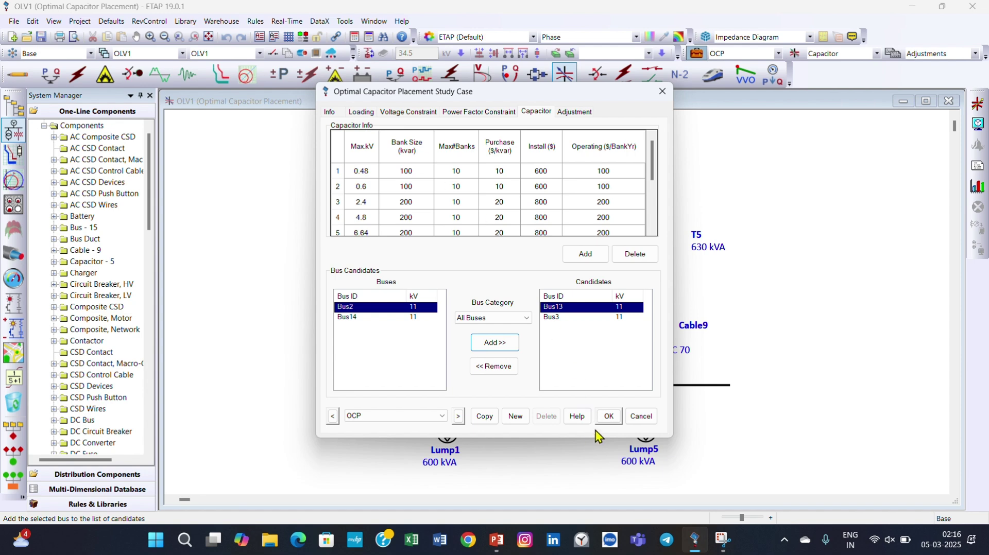
left_click(608, 417)
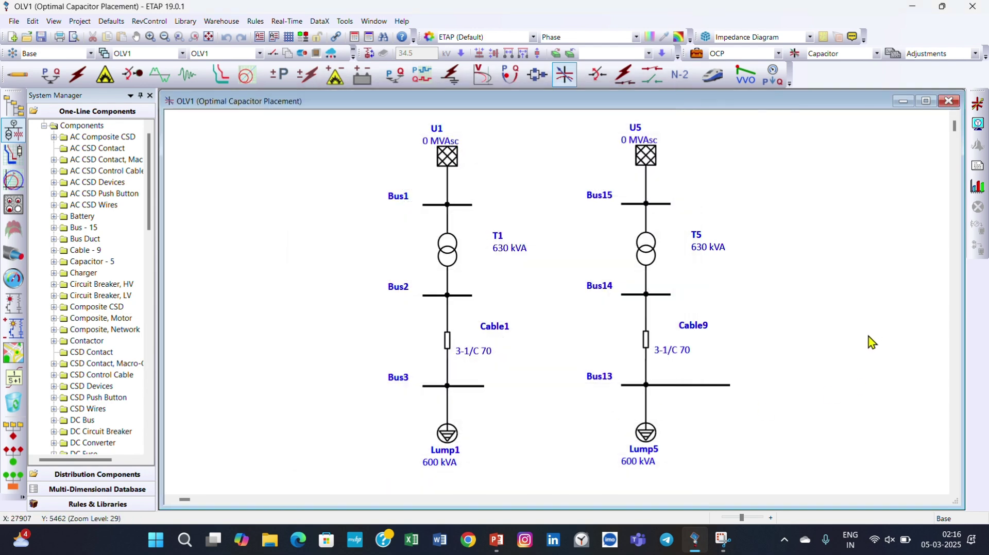
- Run optimal capacitor placement: five 300 kvar banks (1457 kvar) at Bus3 and Bus13, reaching 98.56 %
left_click(977, 109)
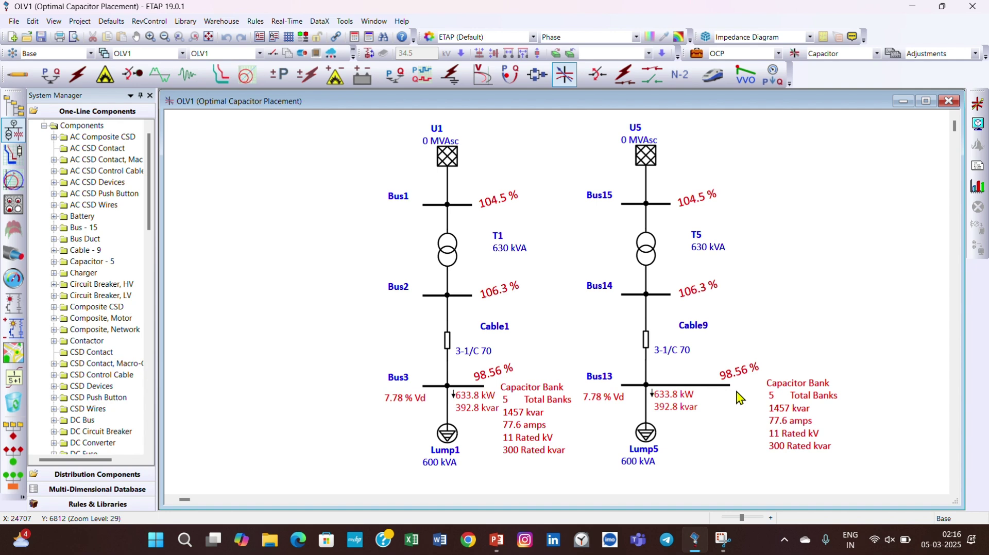
left_click(18, 76)
left_click(953, 244)
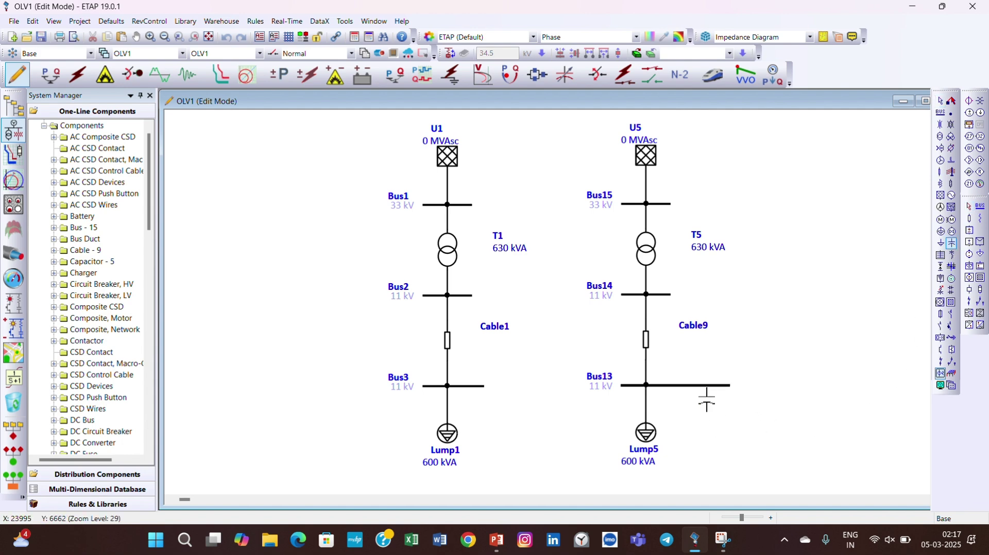
left_click(706, 397)
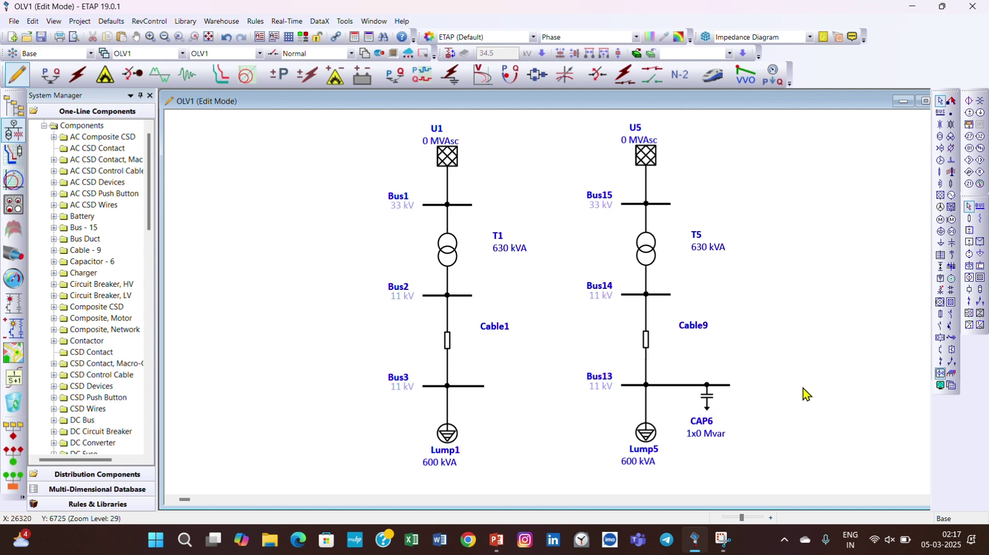
- Open capacitor CAP6's Rating tab and switch its rating units to kvar
double_click(708, 407)
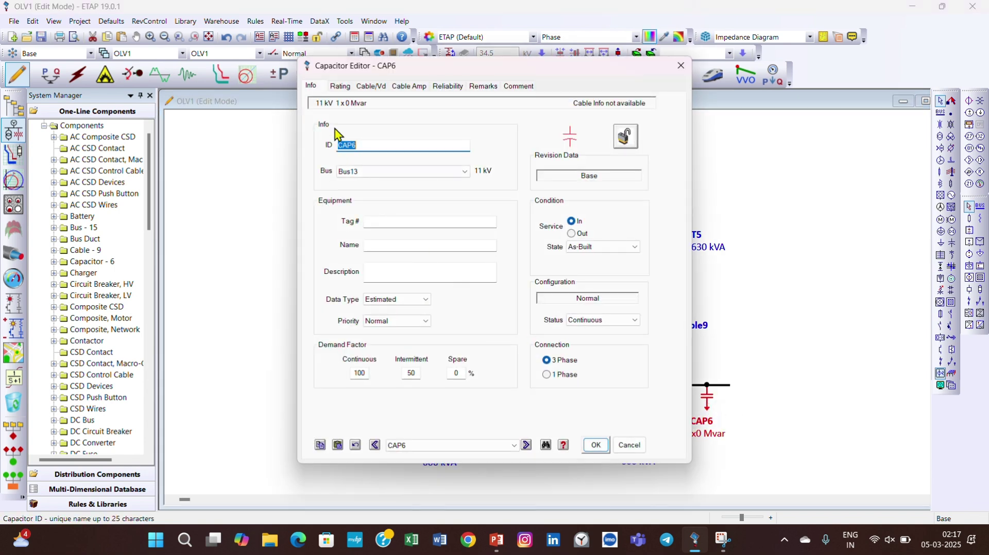
left_click(340, 86)
left_click(502, 131)
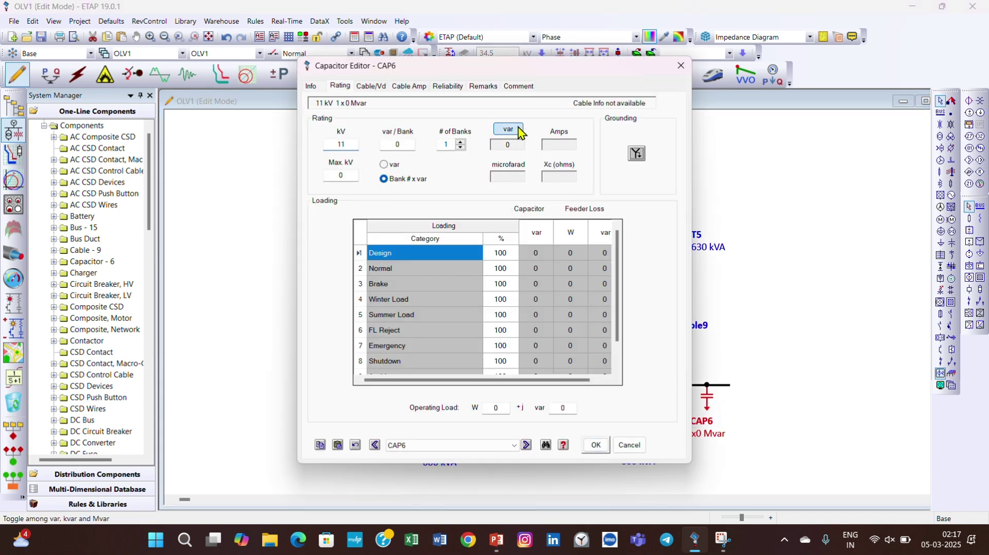
left_click(502, 131)
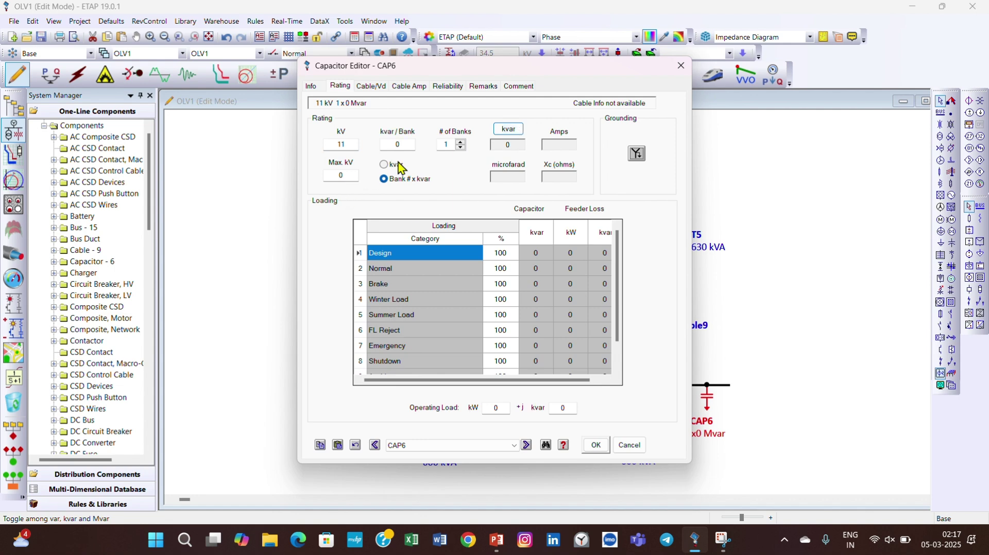
- Enter 300 kvar per bank, 5 banks and 11 Max. kV, then apply the ratings
left_click(382, 144)
type("300")
key("Tab")
left_click(448, 141)
type("5")
key("Tab")
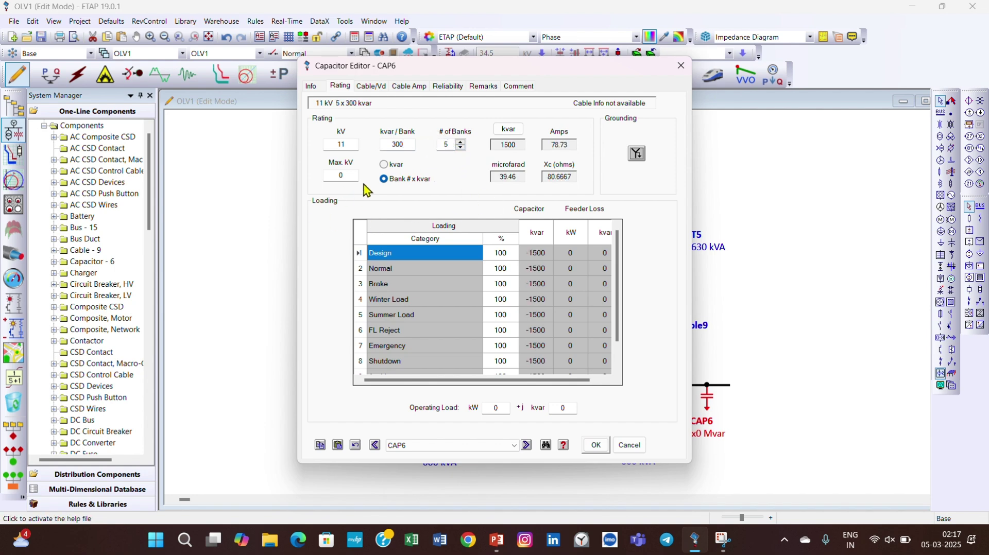
left_click(341, 176)
type("11")
key("Tab")
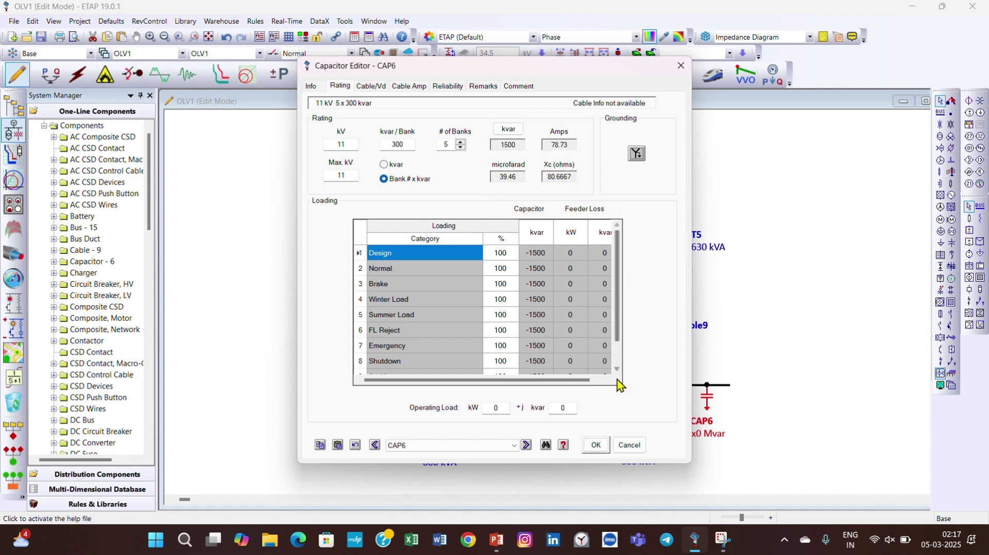
left_click(595, 446)
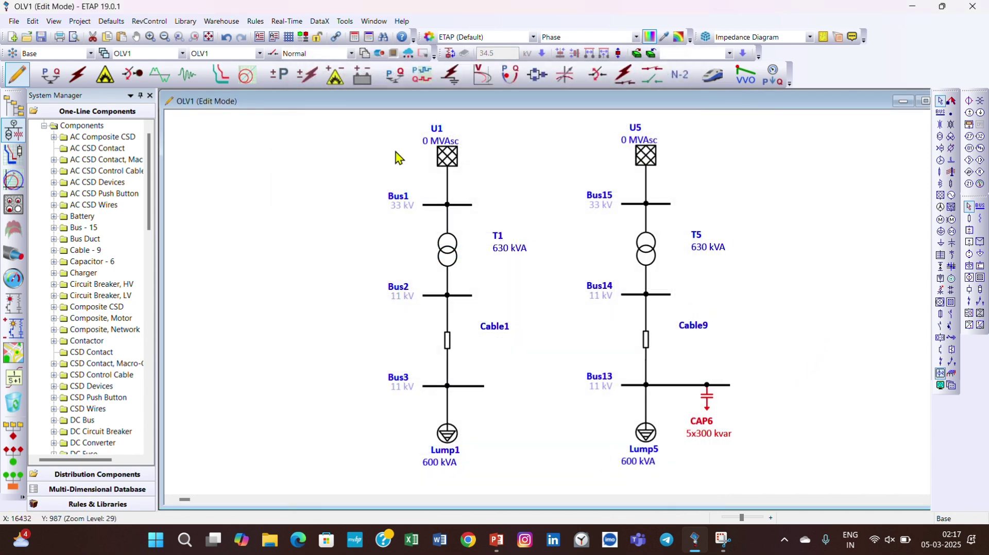
- Rerun the load flow: Bus13 rises to 102.1 % with CAP6 supplying 1564 kvar, Bus3 stays 91.14 %
left_click(66, 81)
left_click(978, 107)
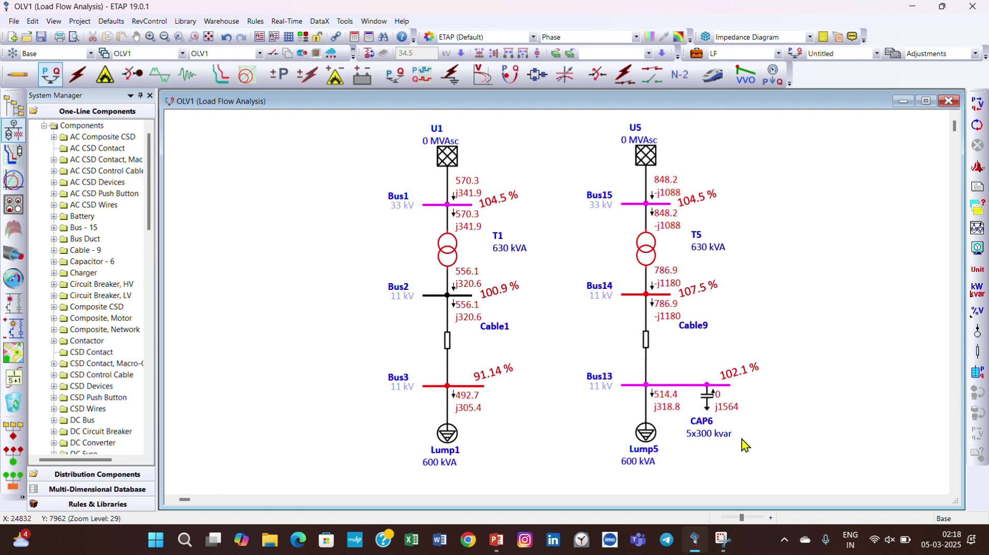
- Generate the Complete load flow report in PDF format from the Report Manager
left_click(975, 190)
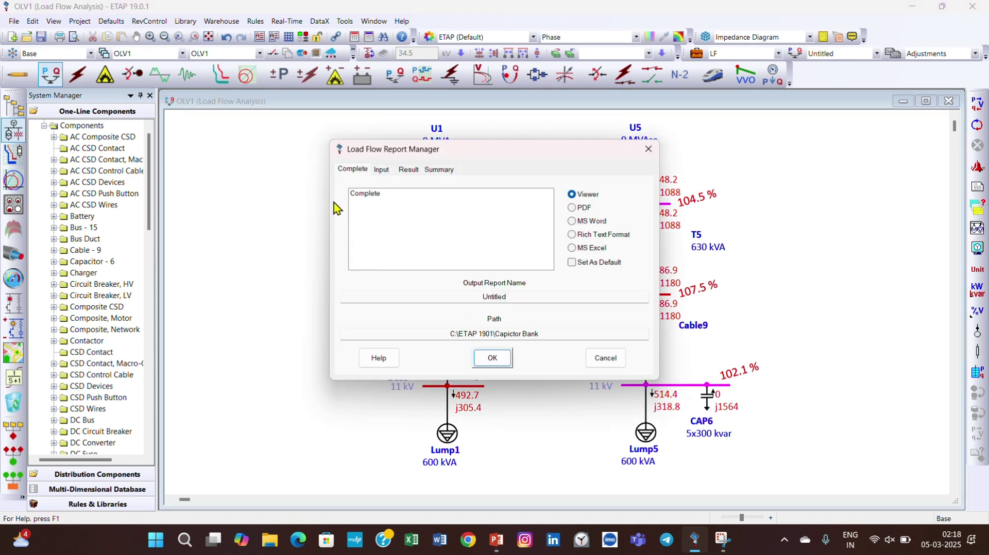
left_click(355, 198)
left_click(585, 208)
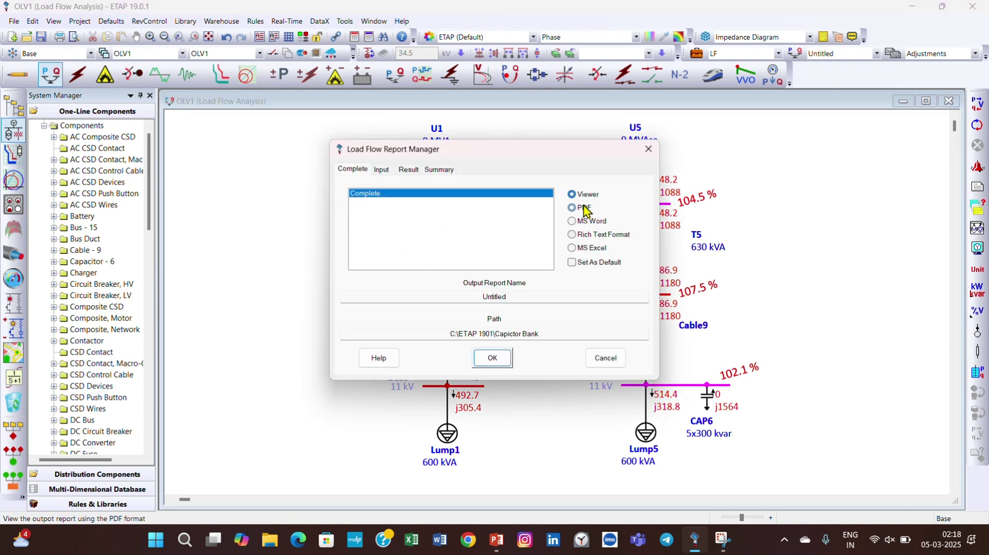
left_click(492, 358)
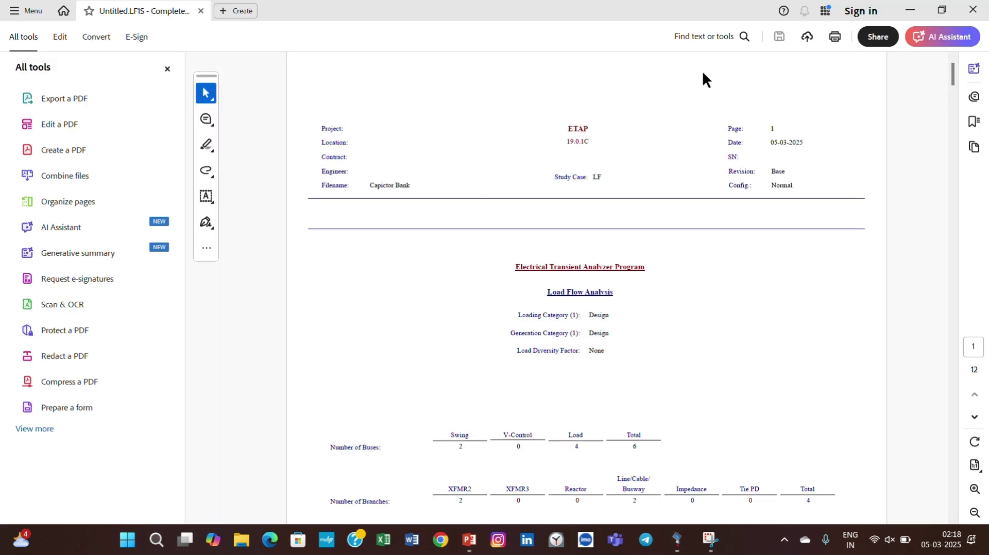
- Scroll through the PDF report's input data pages, then close Acrobat
scroll(693, 282, "down", 15)
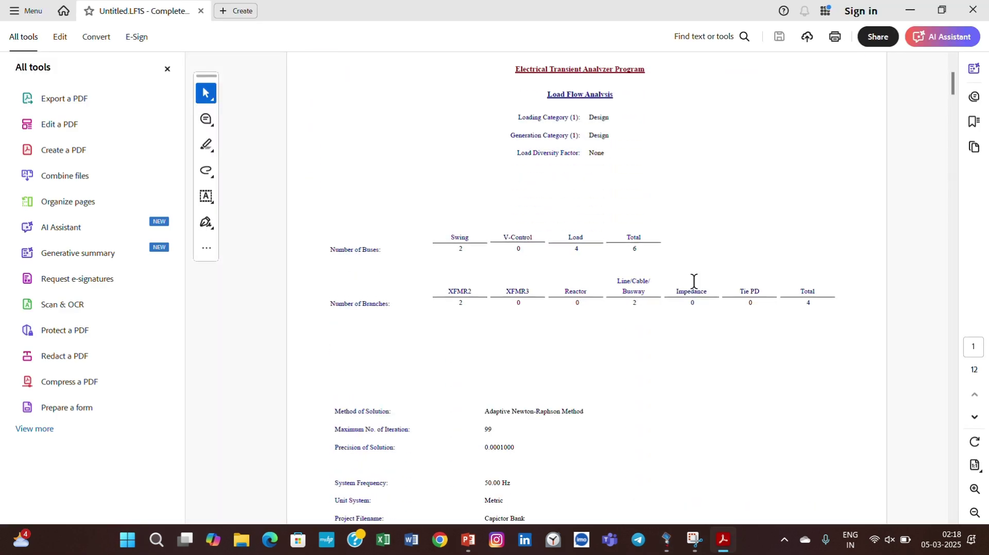
scroll(692, 282, "down", 15)
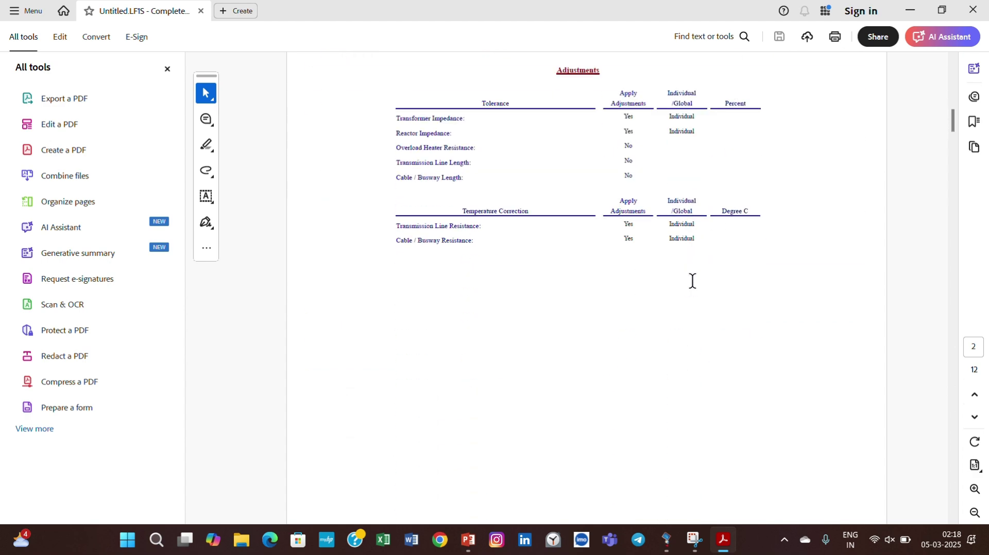
scroll(687, 277, "down", 15)
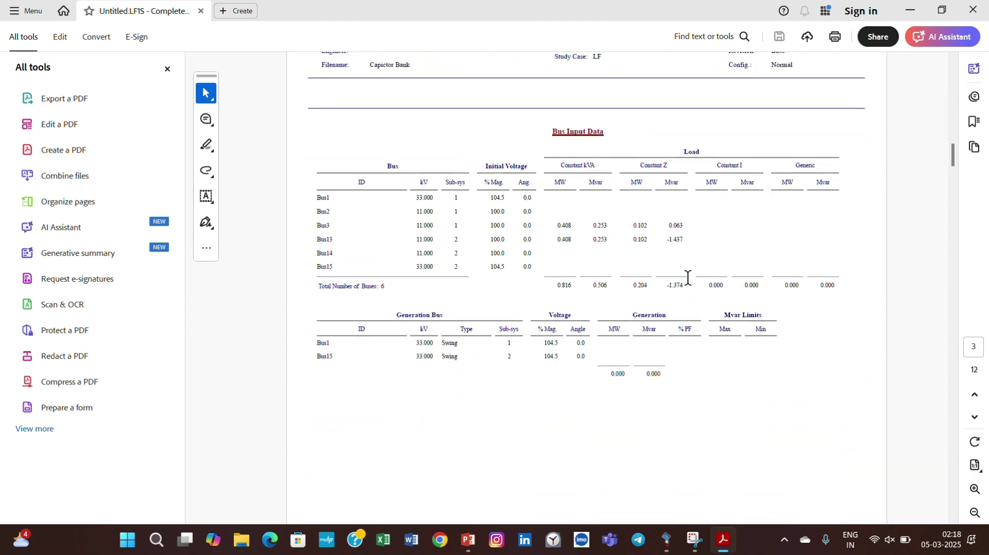
scroll(691, 284, "down", 3)
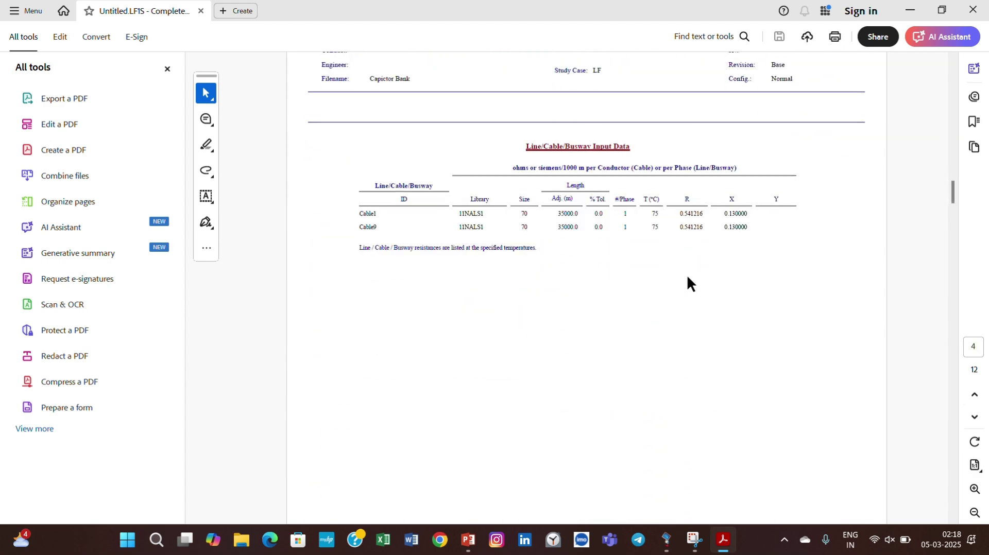
scroll(688, 281, "down", 10)
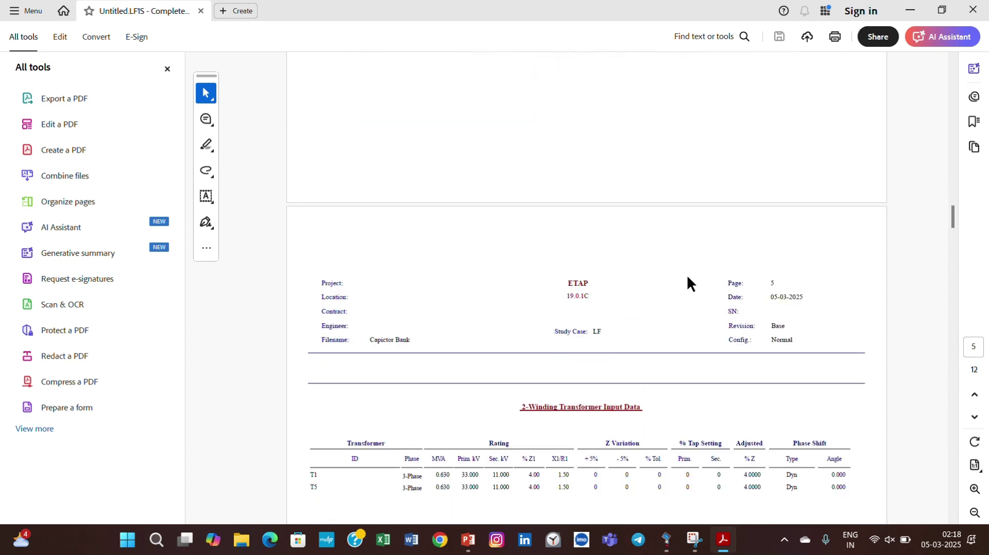
scroll(699, 208, "up", 15)
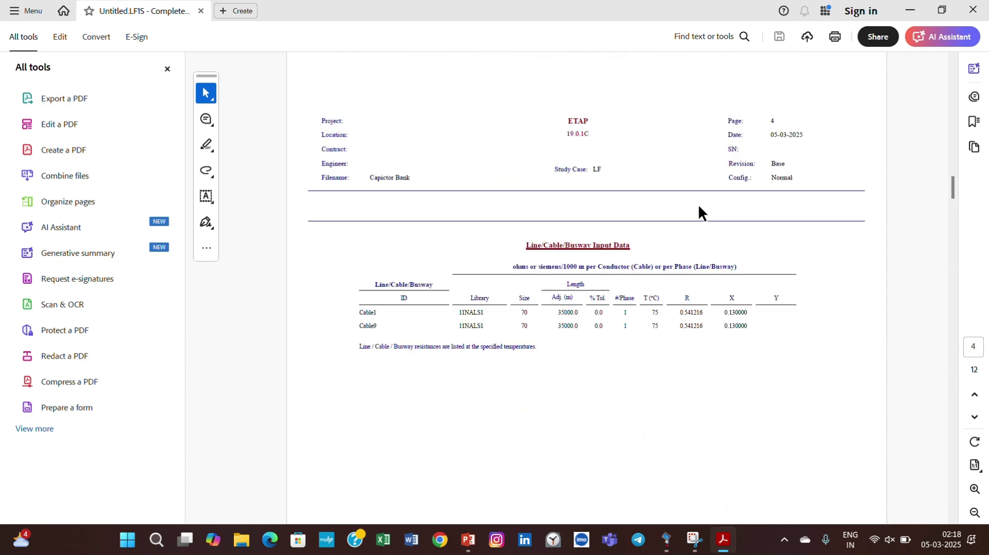
scroll(698, 208, "up", 20)
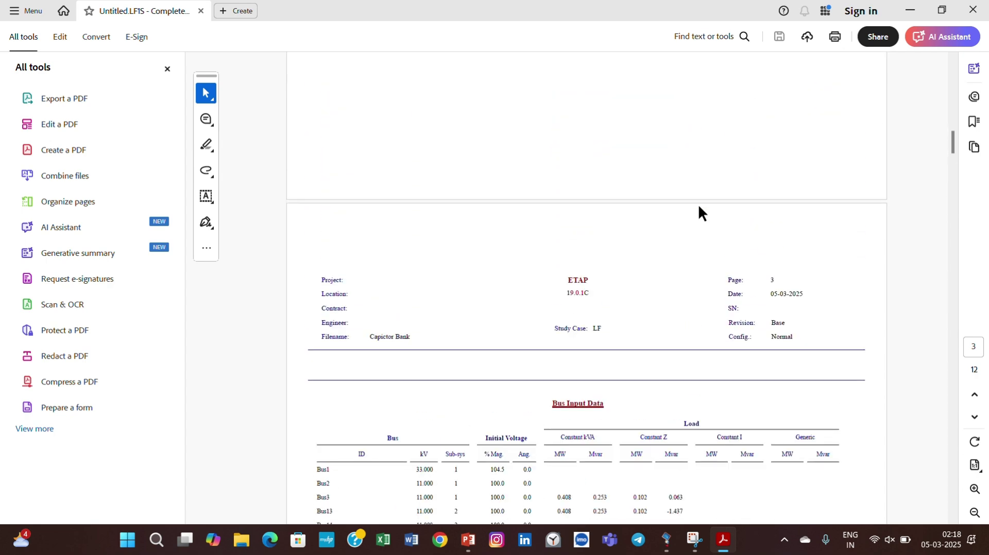
scroll(699, 207, "up", 20)
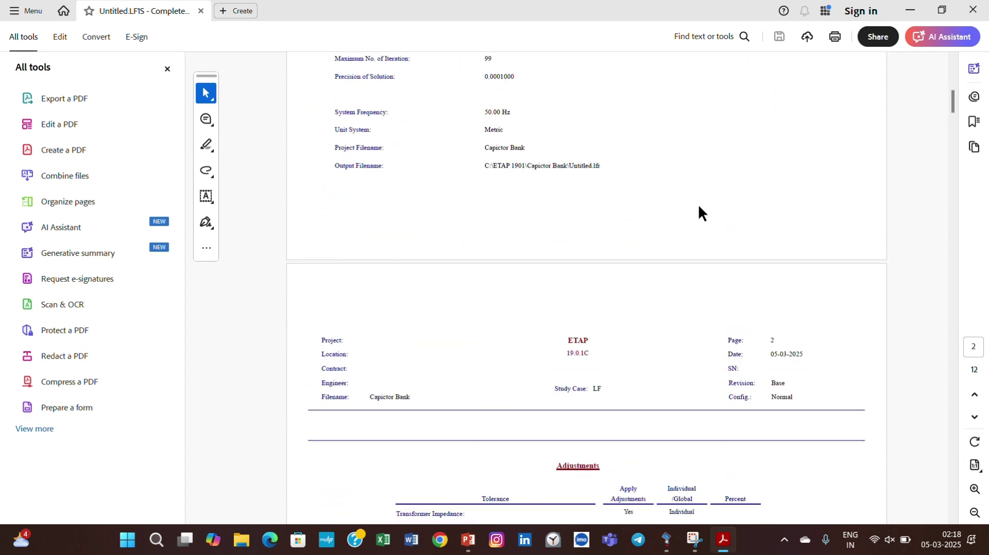
scroll(700, 201, "up", 4)
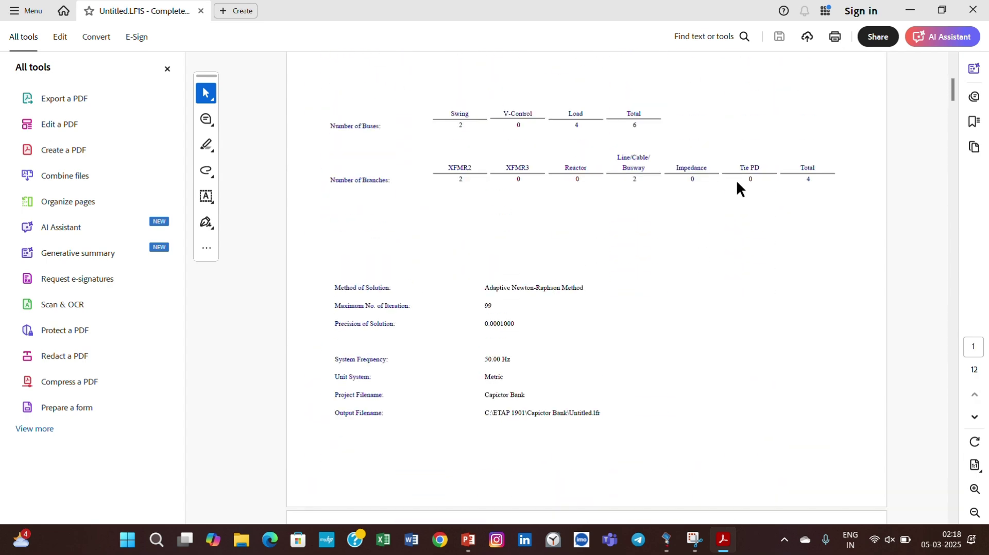
left_click(975, 10)
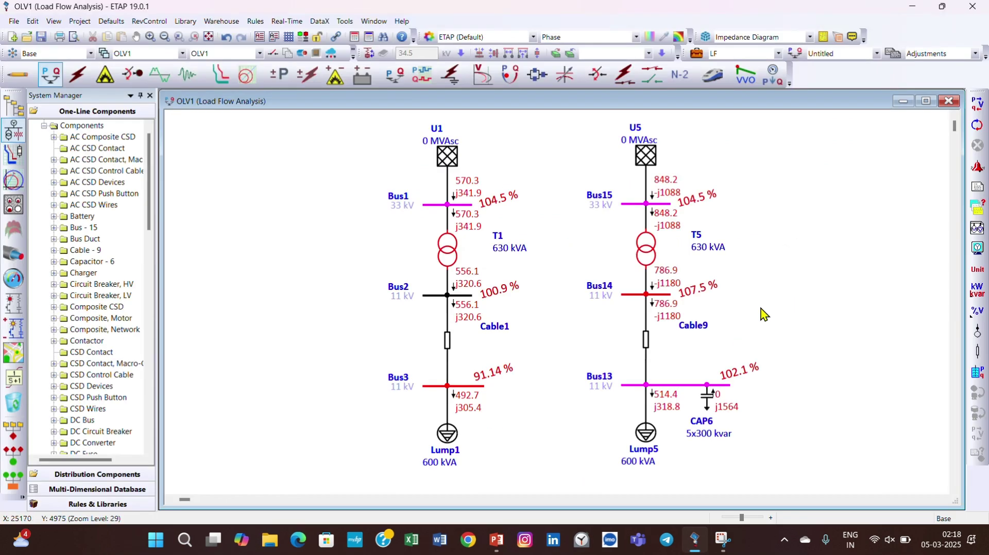
- Leave load flow results, rerun Optimal Capacitor Placement, and dismiss the minimum-voltage-limits calculation error
left_click(24, 83)
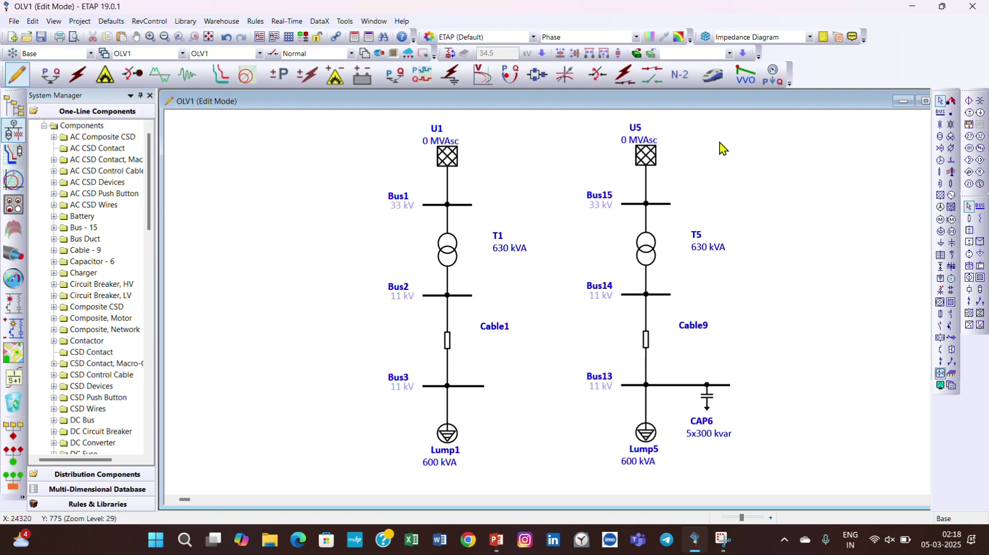
left_click(563, 78)
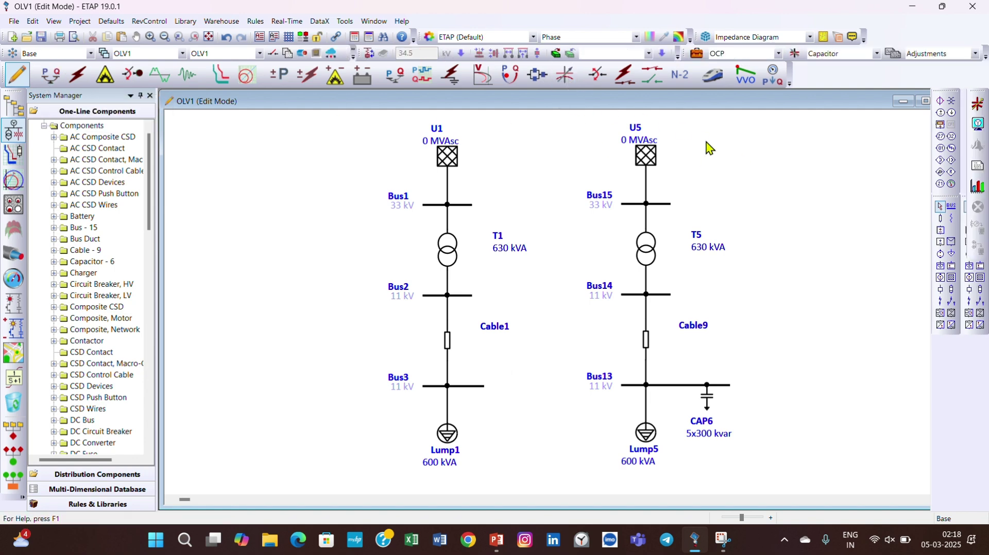
left_click(977, 104)
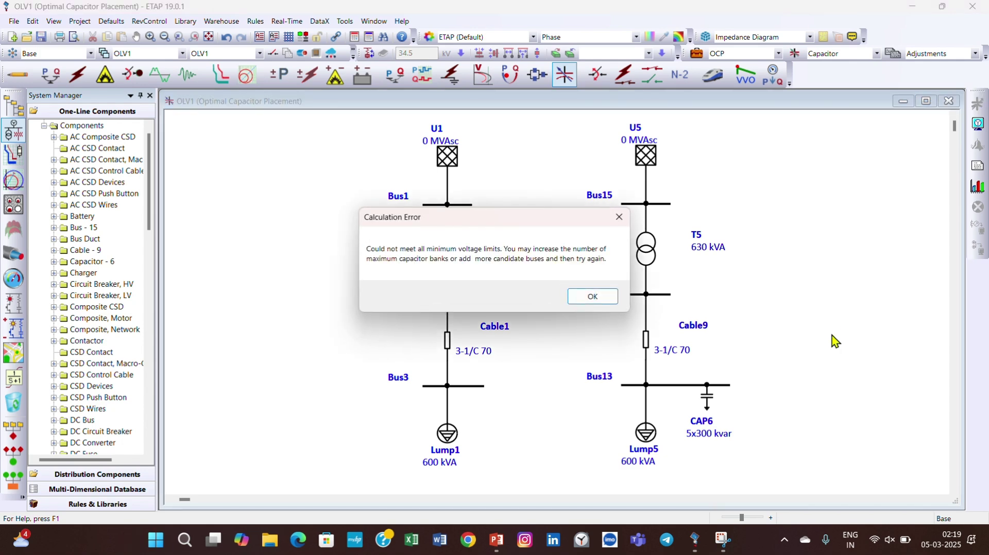
left_click(595, 297)
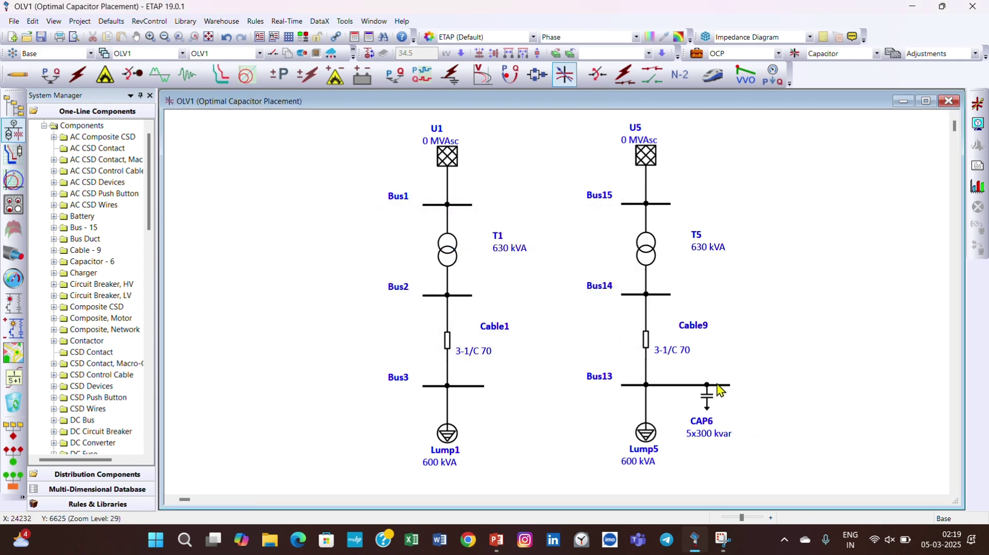